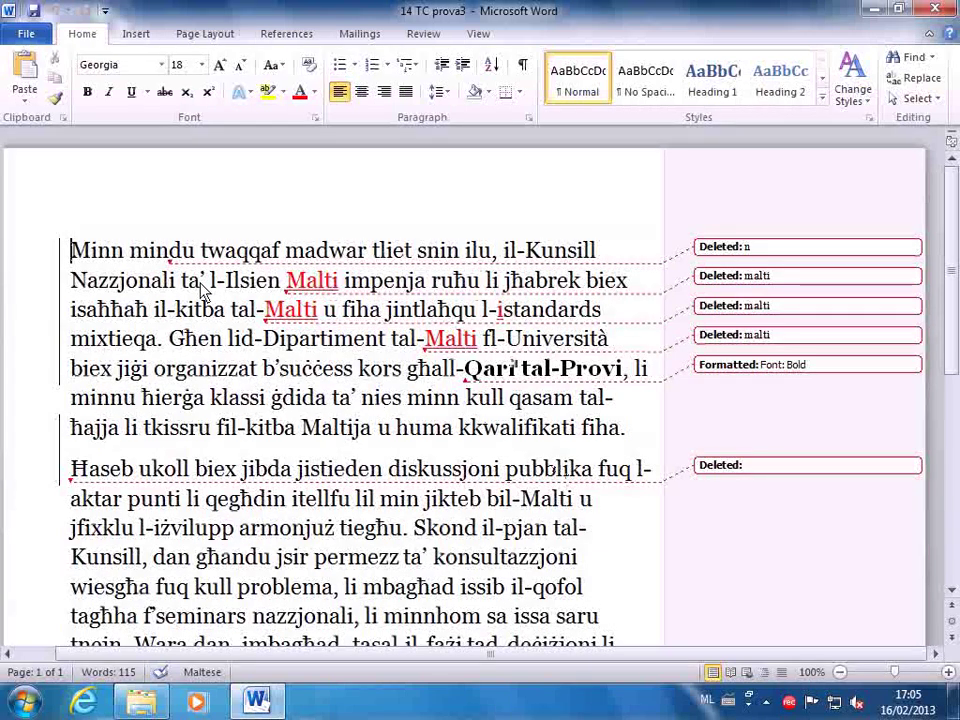
Turn on Track Changes and replace "ta' l-" before "Ilsien" in the first paragraph with "tal-".
{"action": "left_click_drag", "start_coordinate": [182, 283], "coordinate": [224, 282]}
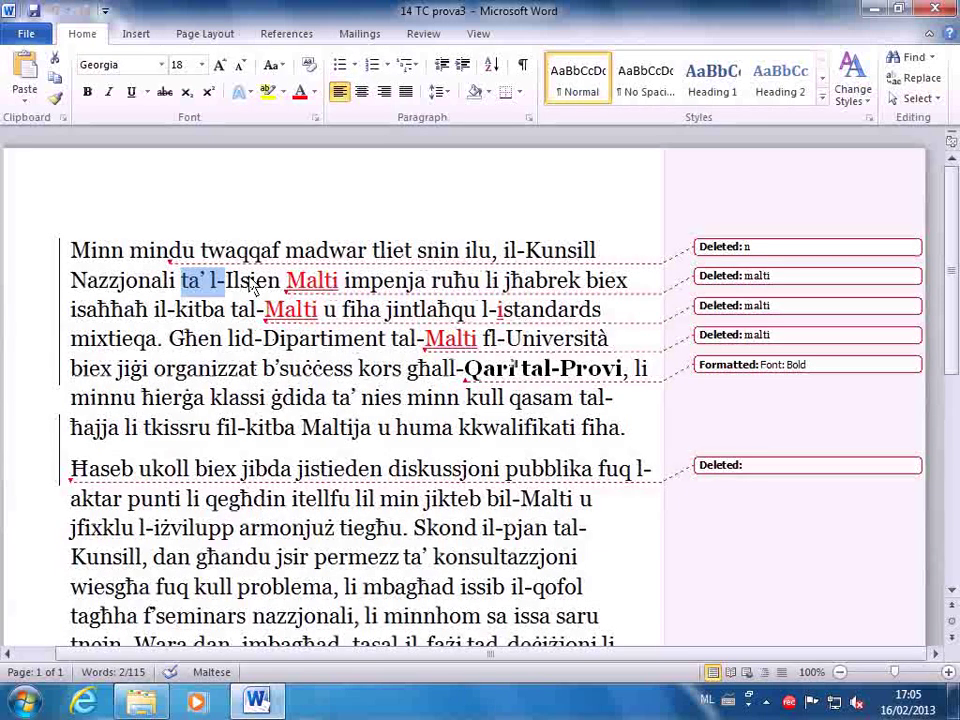
{"action": "left_click", "coordinate": [424, 34]}
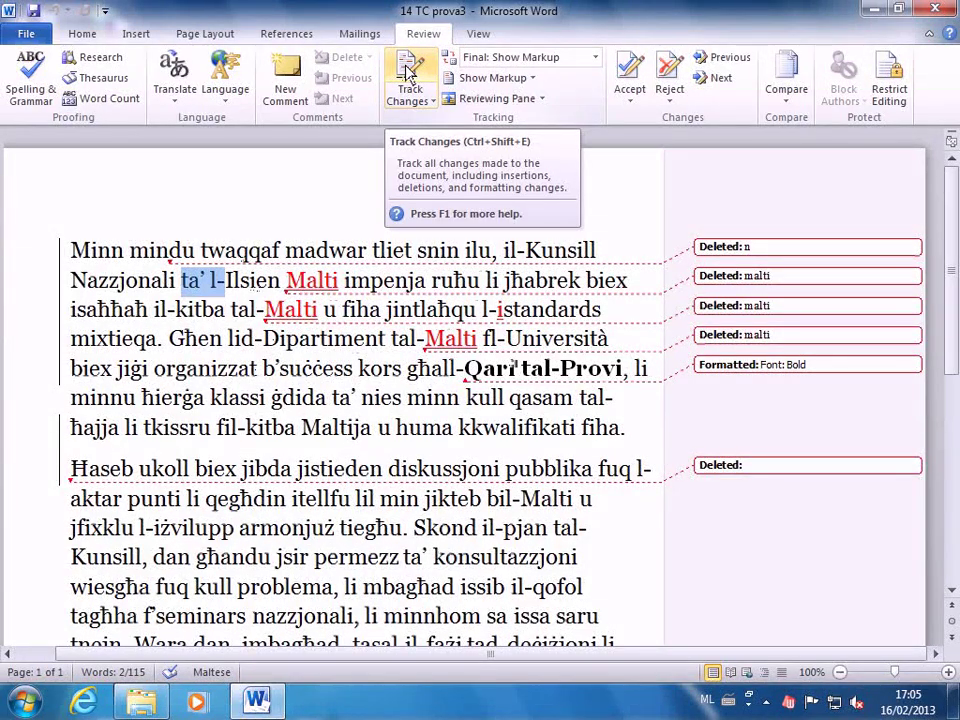
{"action": "left_click", "coordinate": [408, 72]}
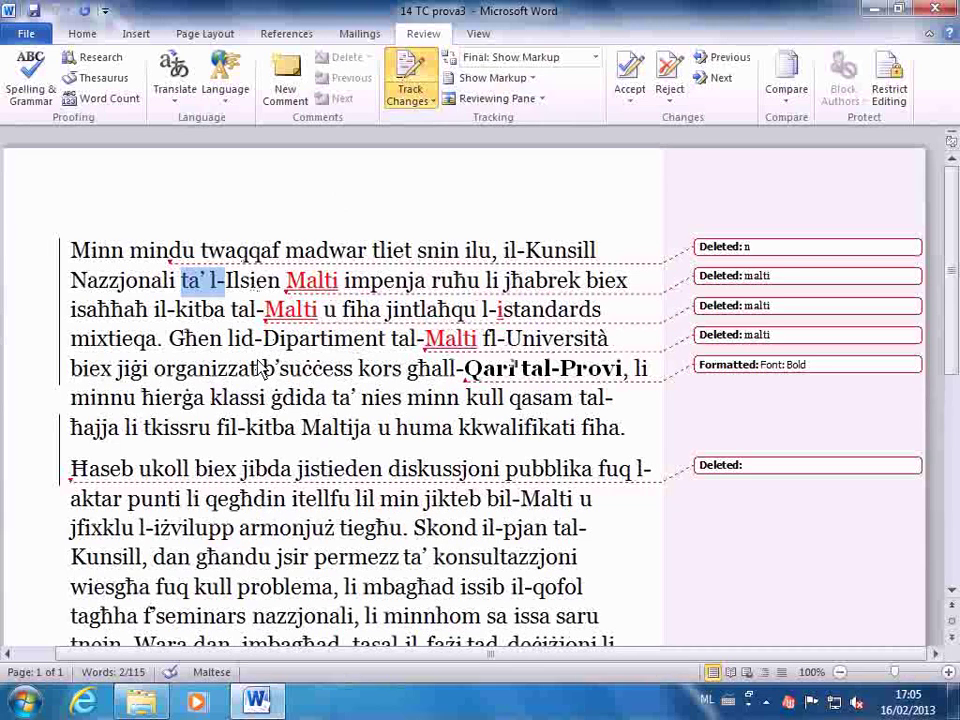
{"action": "left_click", "coordinate": [185, 283]}
{"action": "left_click_drag", "start_coordinate": [185, 283], "coordinate": [223, 282]}
{"action": "key", "text": "Delete"}
{"action": "type", "text": "tal"}
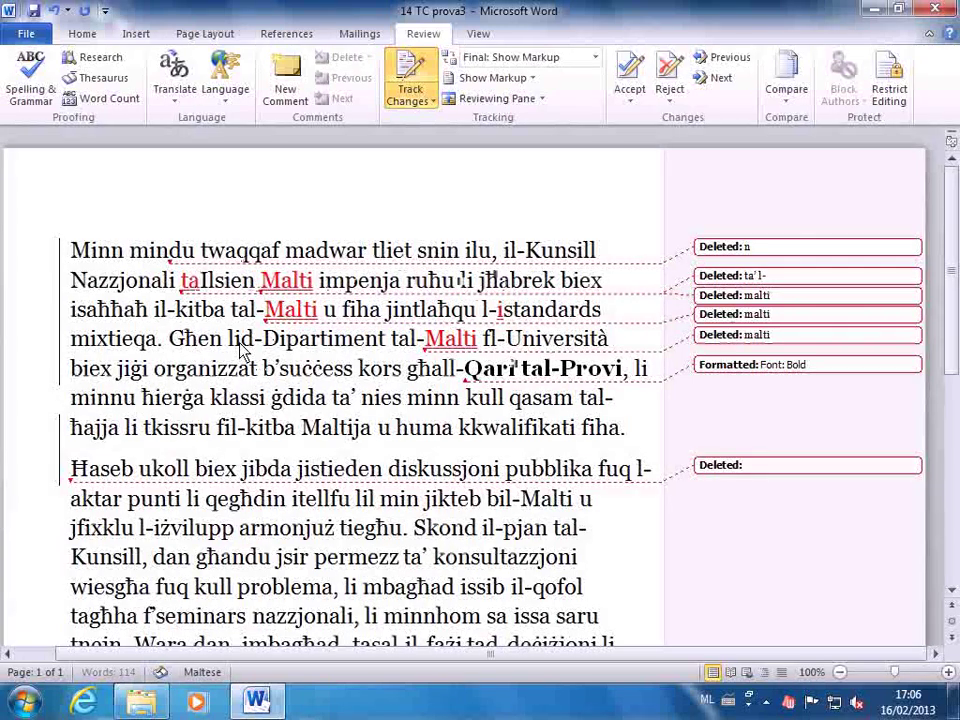
{"action": "type", "text": "-"}
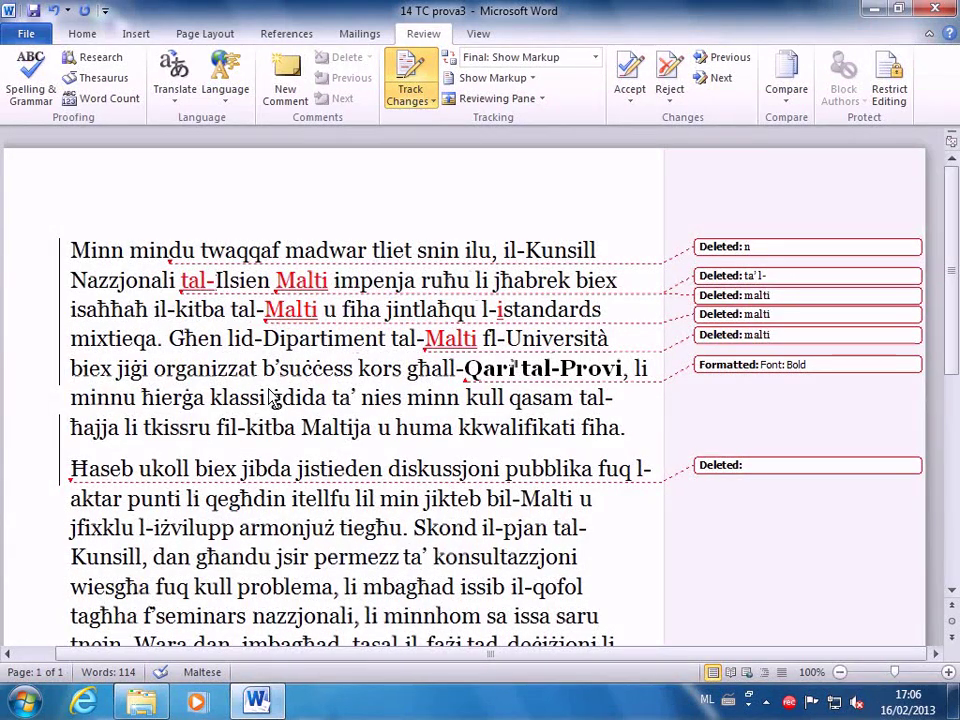
Add a comment on the inserted "tal-" reading "Partiċelli bl-apostrofu issa jingħaqdu mal-artiklu.".
{"action": "left_click", "coordinate": [191, 282]}
{"action": "double_click", "coordinate": [193, 283]}
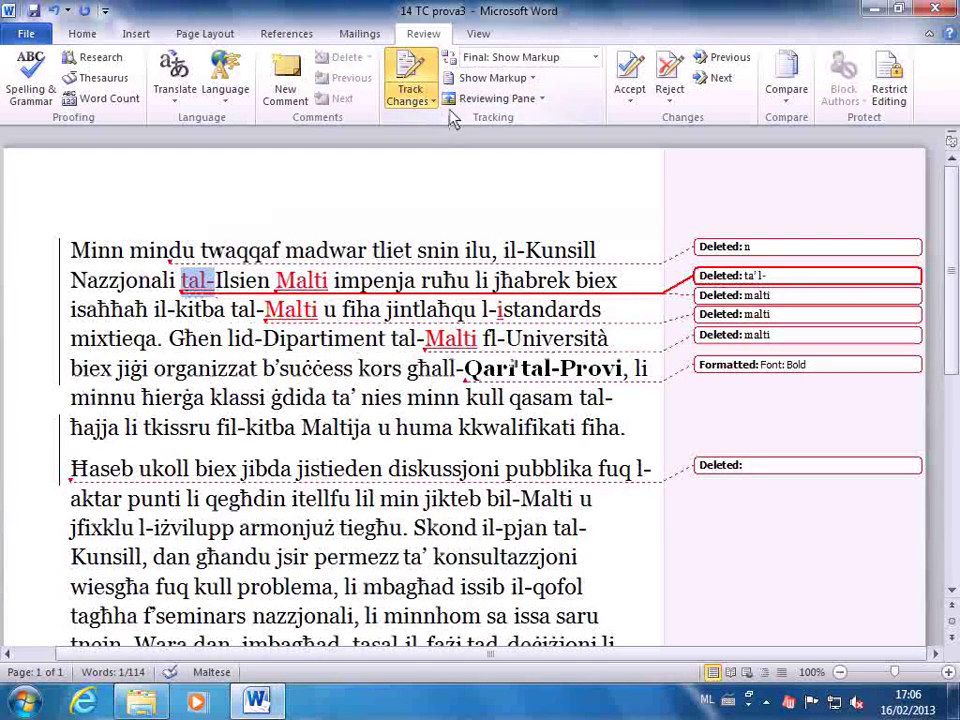
{"action": "left_click", "coordinate": [285, 95]}
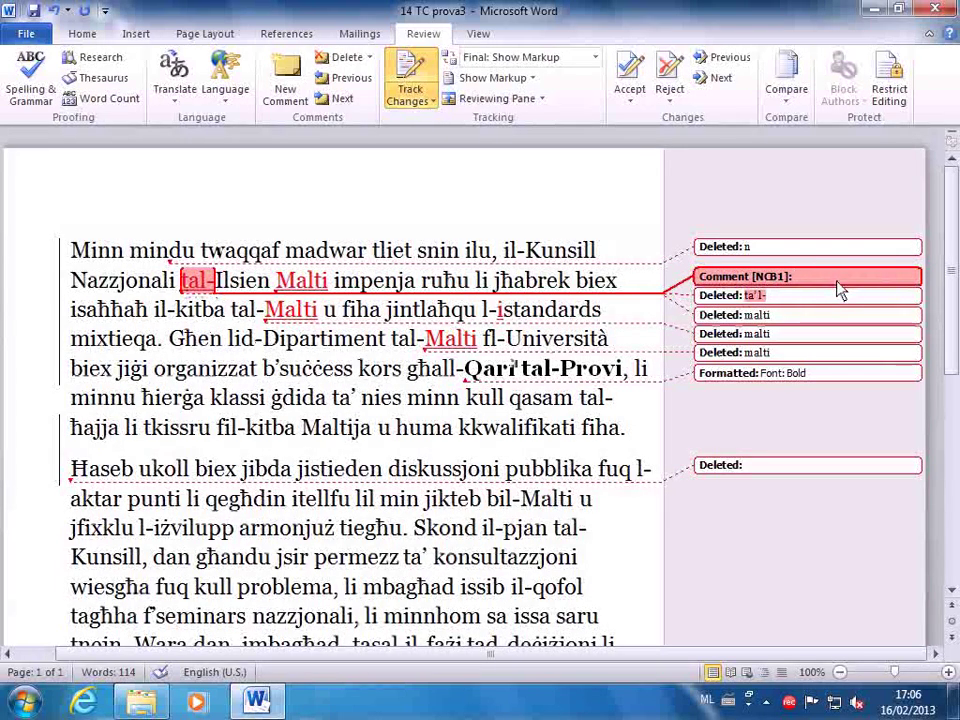
{"action": "type", "text": "Parti"}
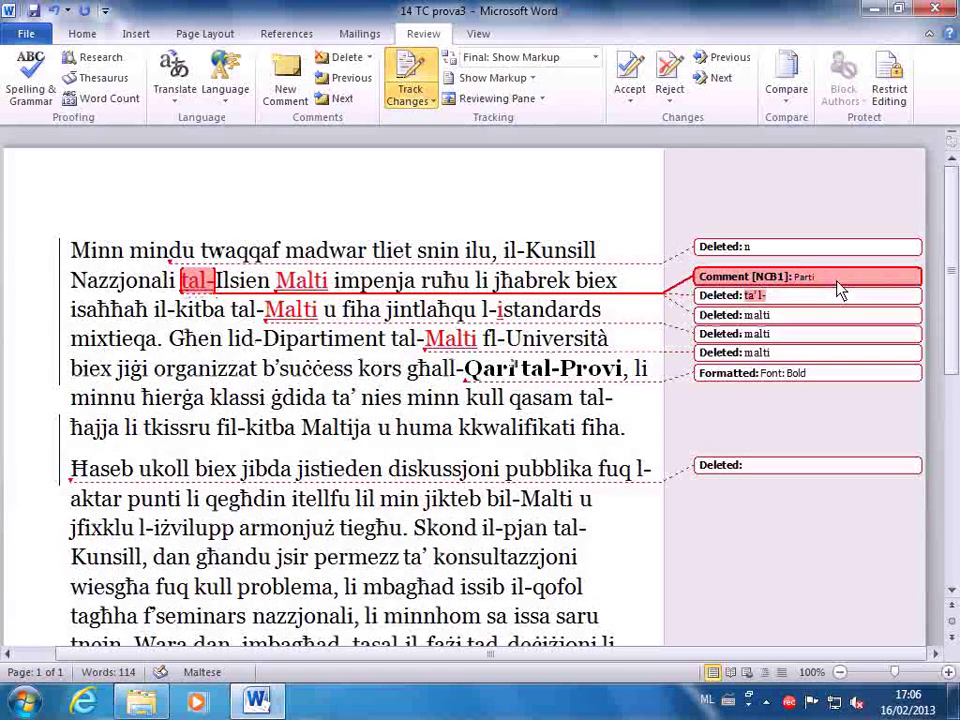
{"action": "type", "text": "ċe"}
{"action": "type", "text": "ll"}
{"action": "type", "text": "i"}
{"action": "type", "text": " bil"}
{"action": "type", "text": "-apostrofu i"}
{"action": "type", "text": "ssa"}
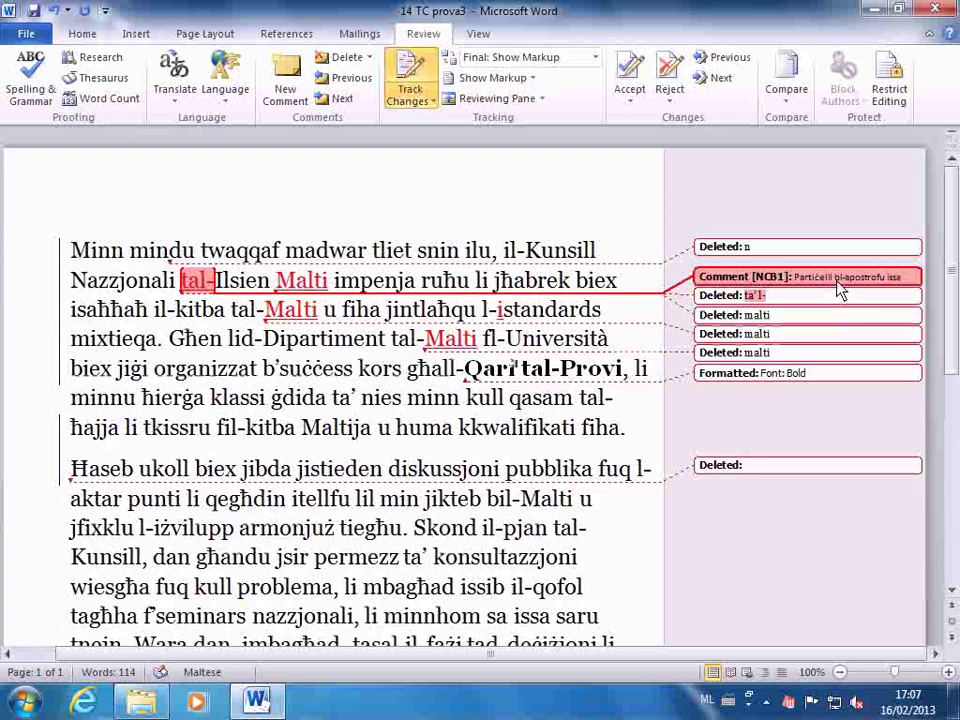
{"action": "type", "text": " jinghaqdu m"}
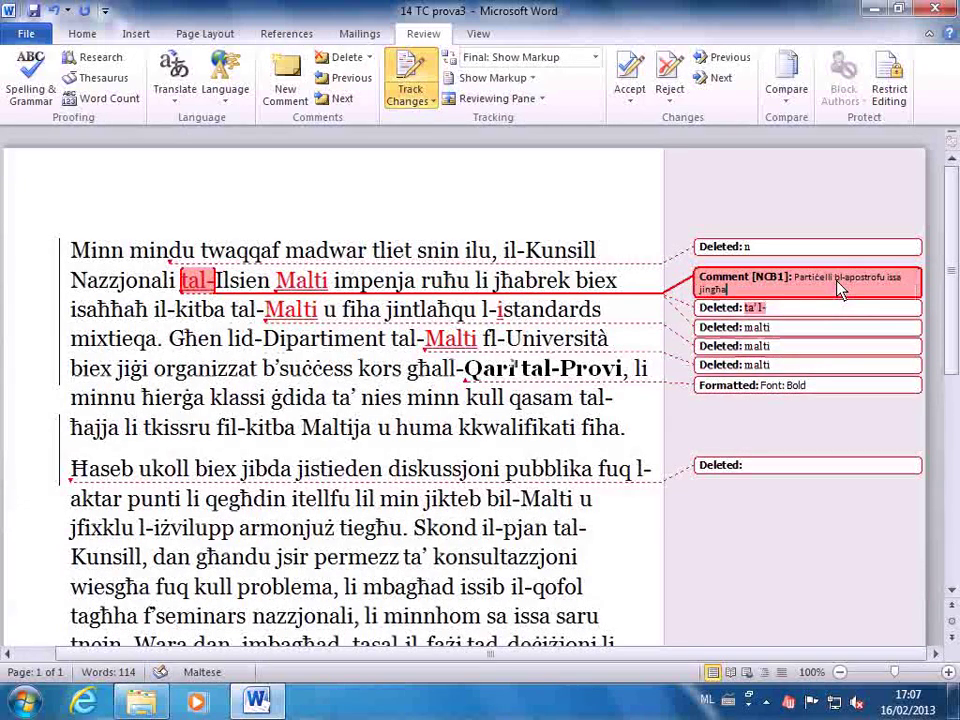
{"action": "type", "text": "al-artiklu."}
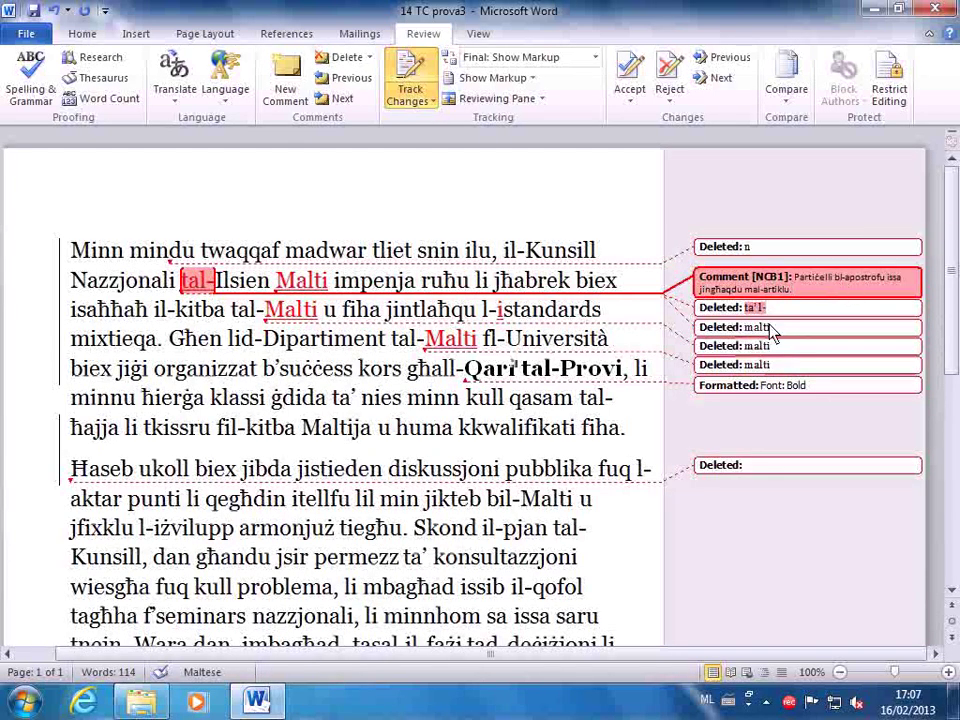
Correct "Skond" to "Skont" in the second paragraph as a tracked change.
{"action": "left_click_drag", "start_coordinate": [418, 536], "coordinate": [477, 537]}
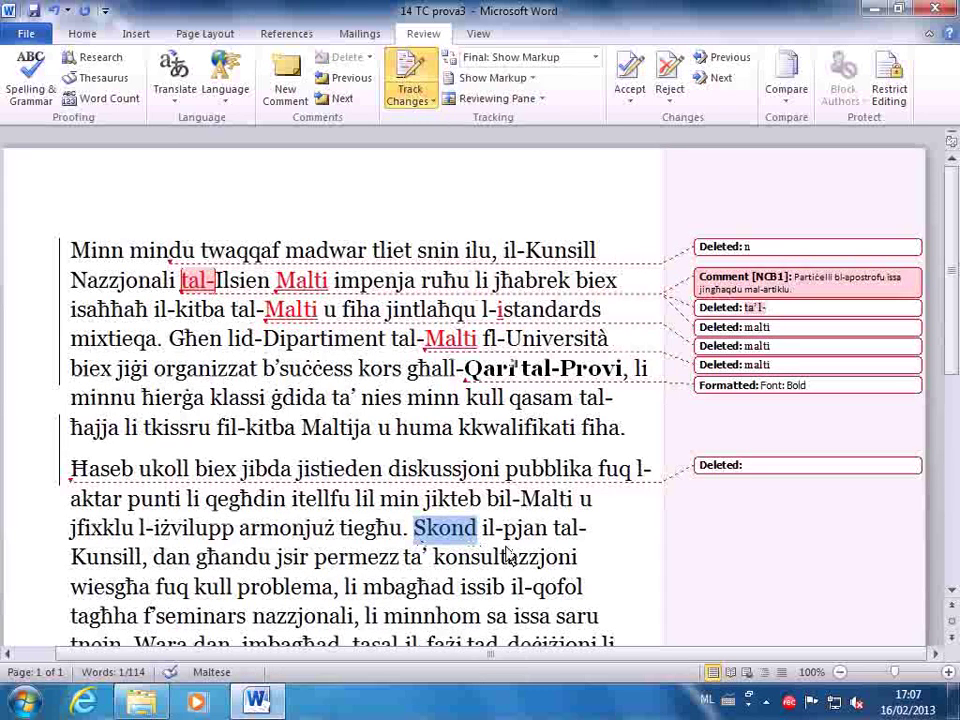
{"action": "left_click", "coordinate": [479, 541]}
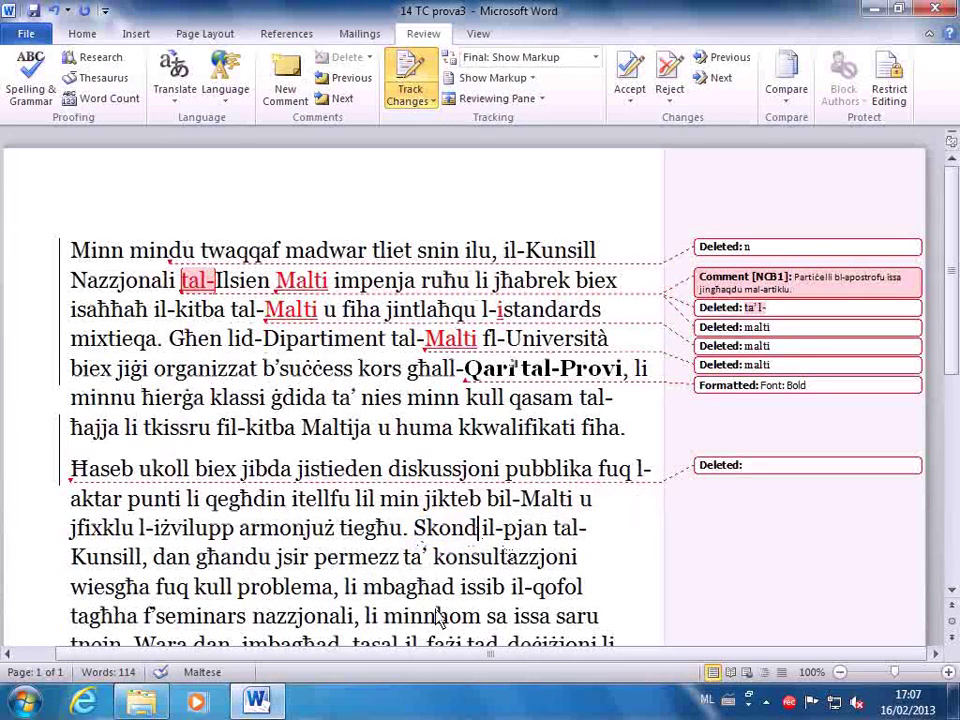
{"action": "key", "text": "BackSpace"}
{"action": "type", "text": "t"}
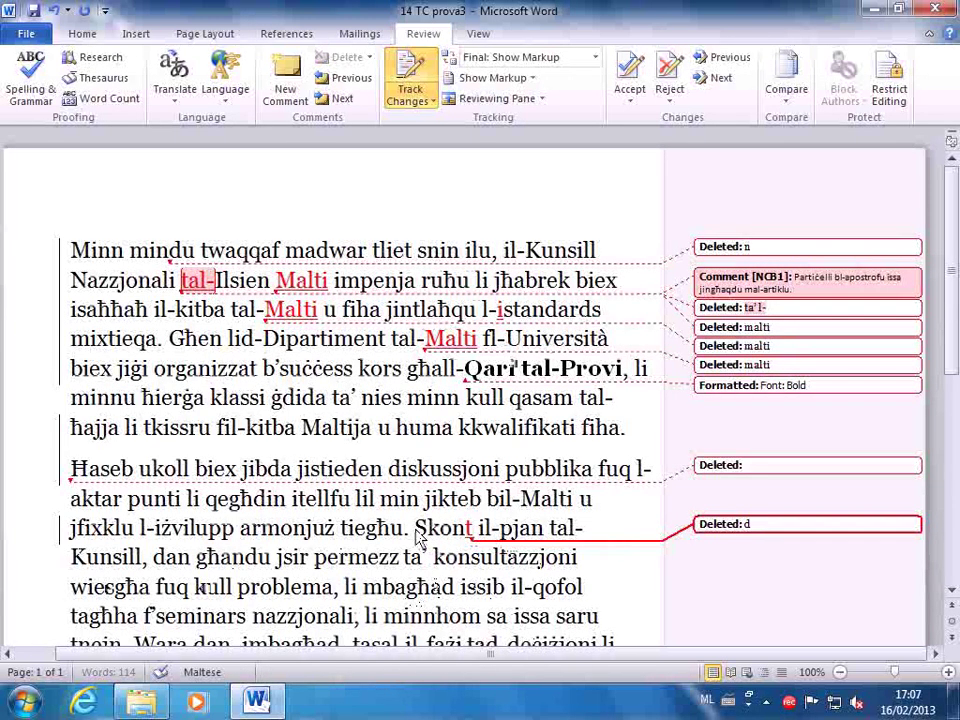
Add a comment on the word "Skont" reading "Skont l-ortografija l-ġdida.".
{"action": "left_click_drag", "start_coordinate": [416, 533], "coordinate": [473, 535]}
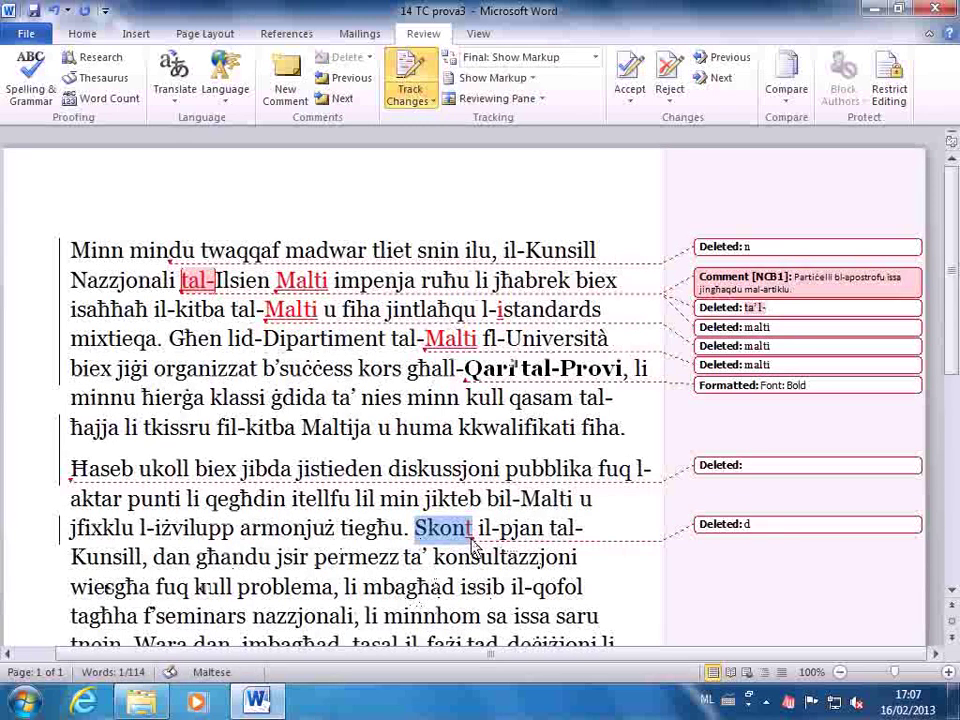
{"action": "left_click", "coordinate": [287, 75]}
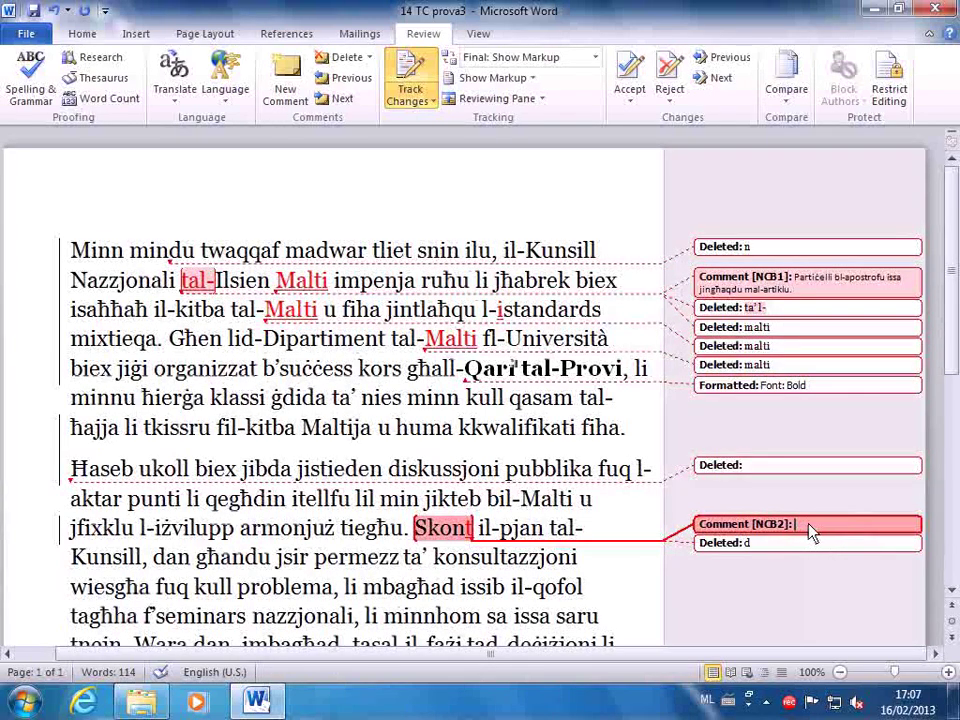
{"action": "type", "text": "Skont"}
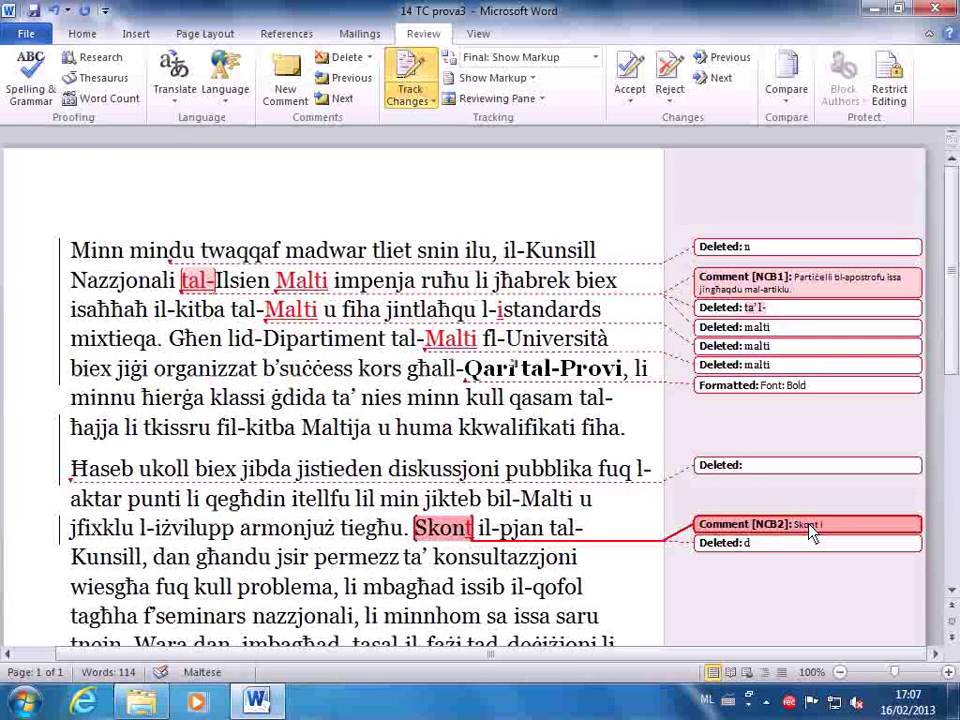
{"action": "type", "text": " l-ortografija l-ġdida."}
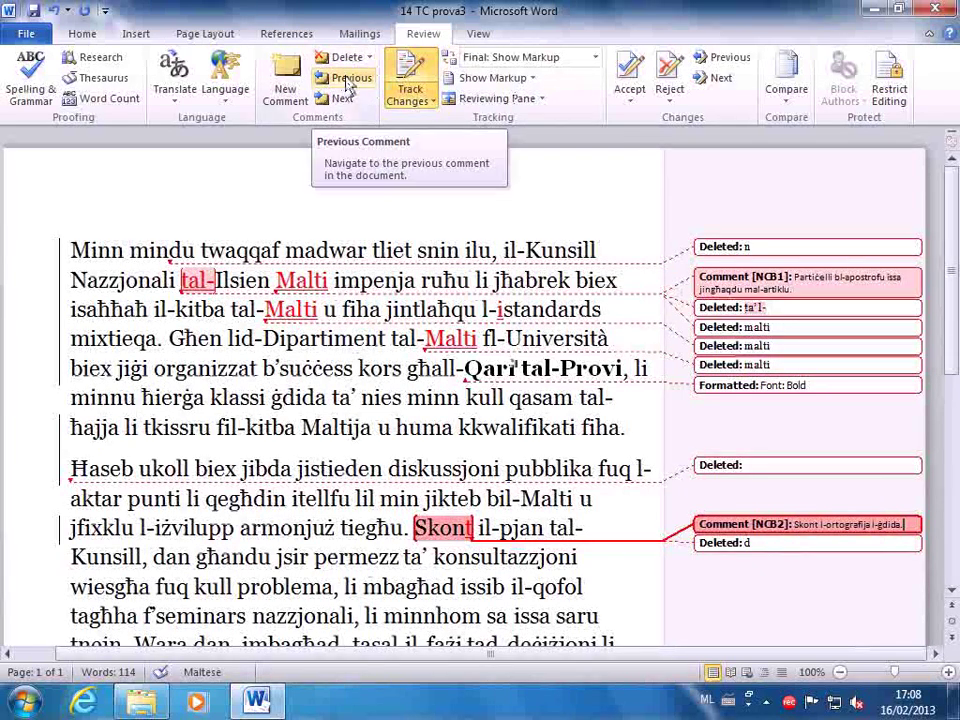
Go back to the comment on "tal-", and return to the comment on "Skont".
{"action": "left_click", "coordinate": [346, 80]}
{"action": "left_click", "coordinate": [346, 82]}
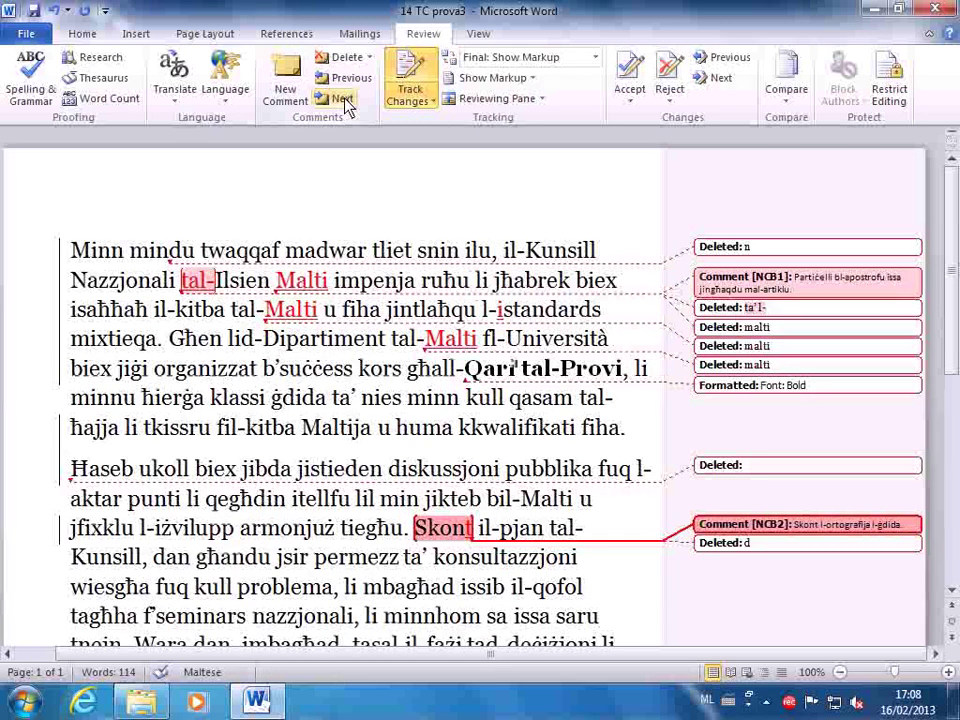
{"action": "left_click", "coordinate": [346, 84]}
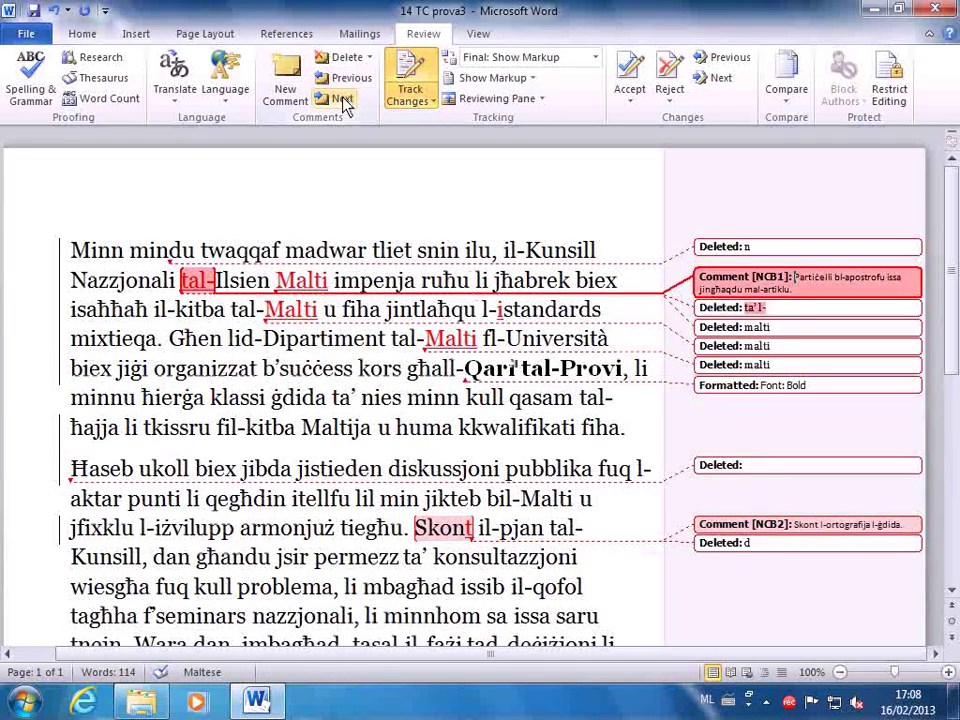
{"action": "left_click", "coordinate": [342, 100]}
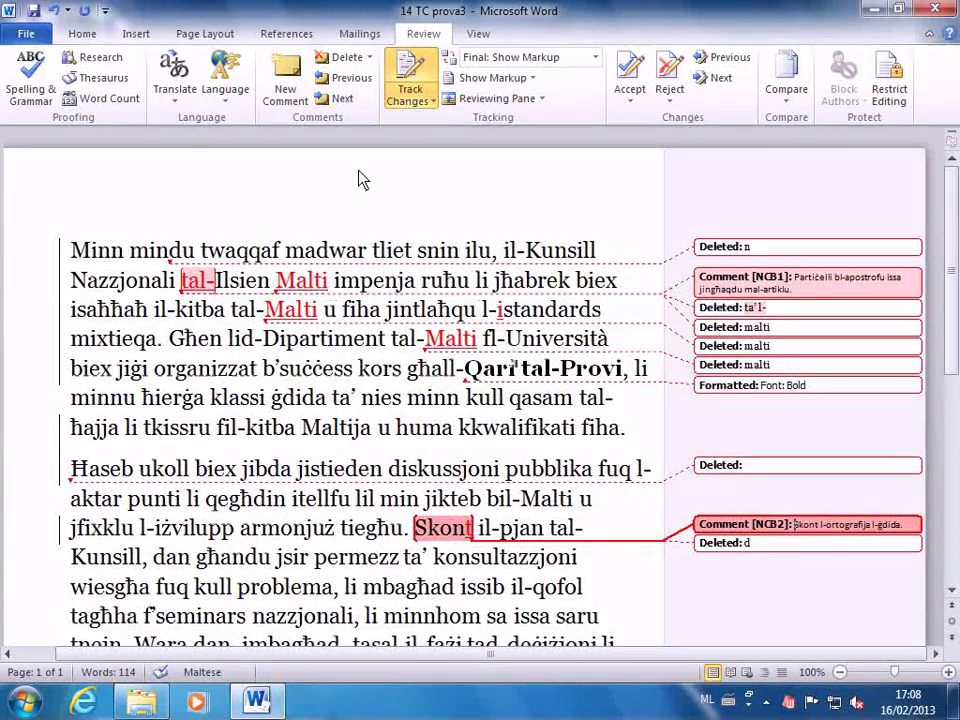
{"action": "left_click", "coordinate": [370, 60]}
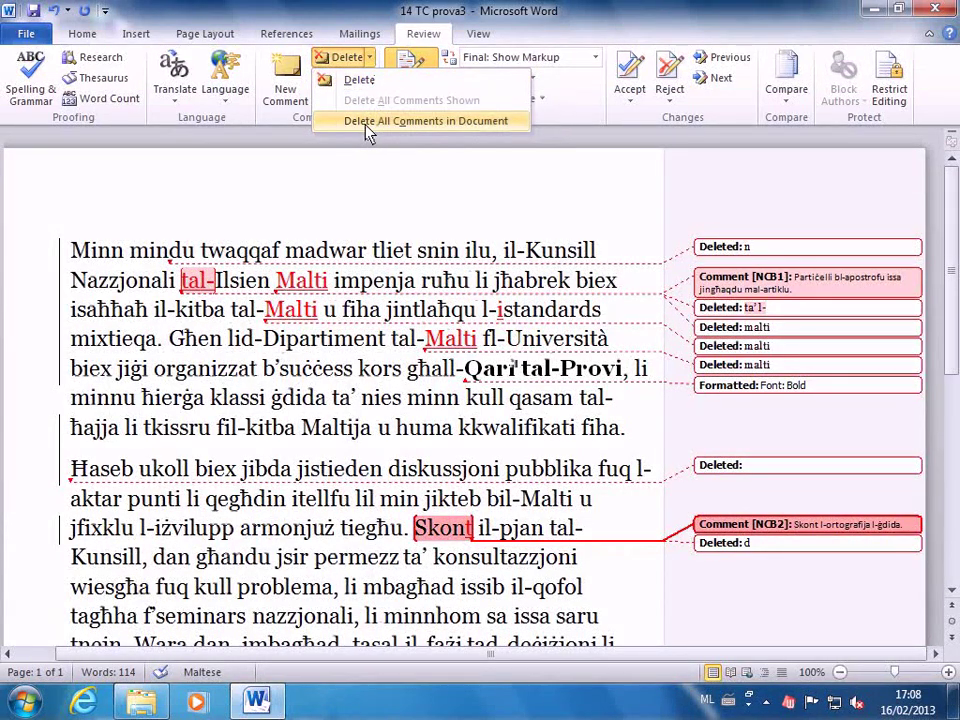
{"action": "left_click", "coordinate": [733, 177]}
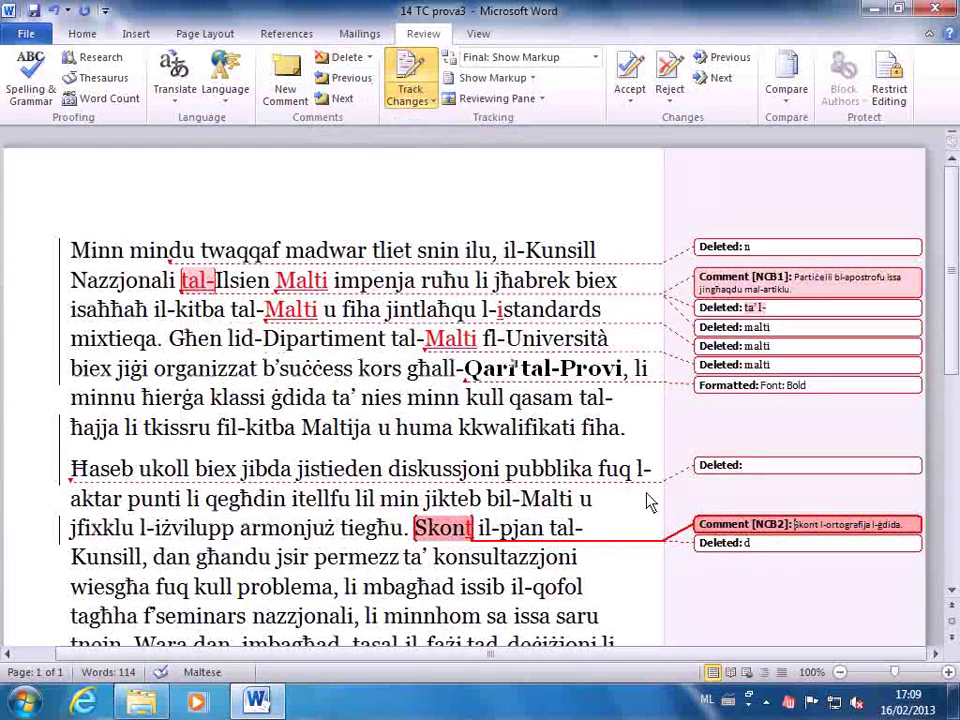
{"action": "right_click", "coordinate": [766, 536]}
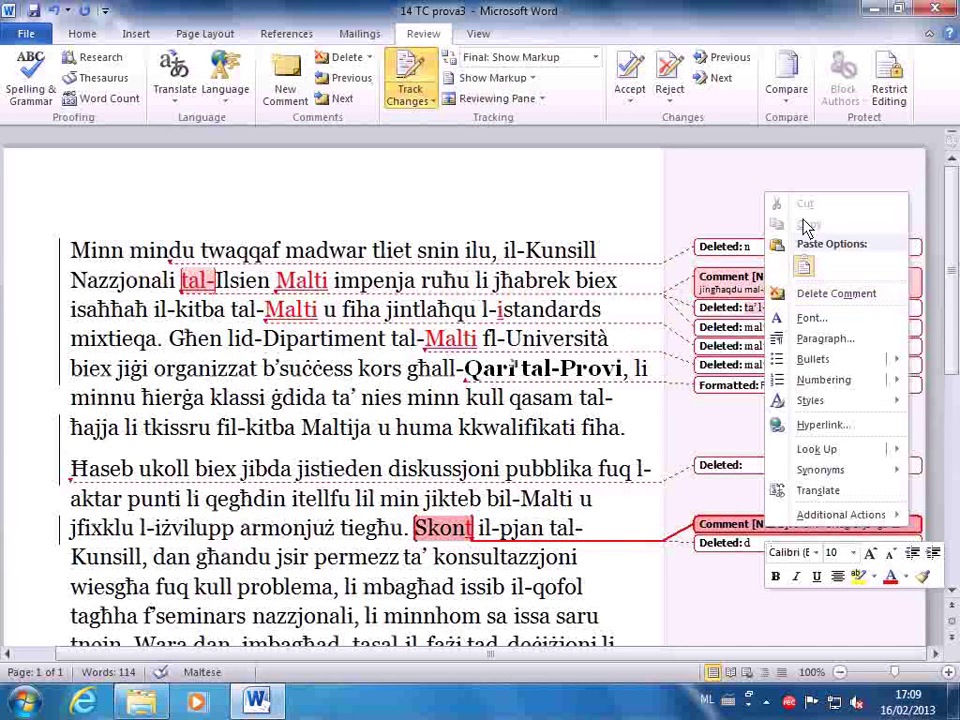
{"action": "left_click", "coordinate": [742, 196]}
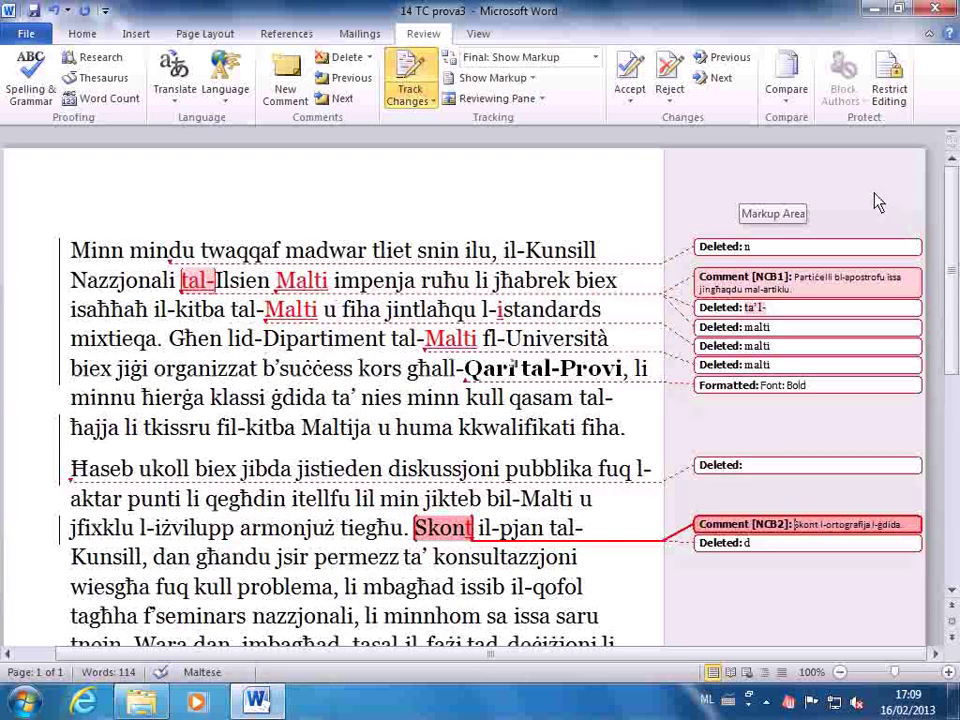
Hide the comments from the displayed markup and show them again.
{"action": "left_click", "coordinate": [535, 88]}
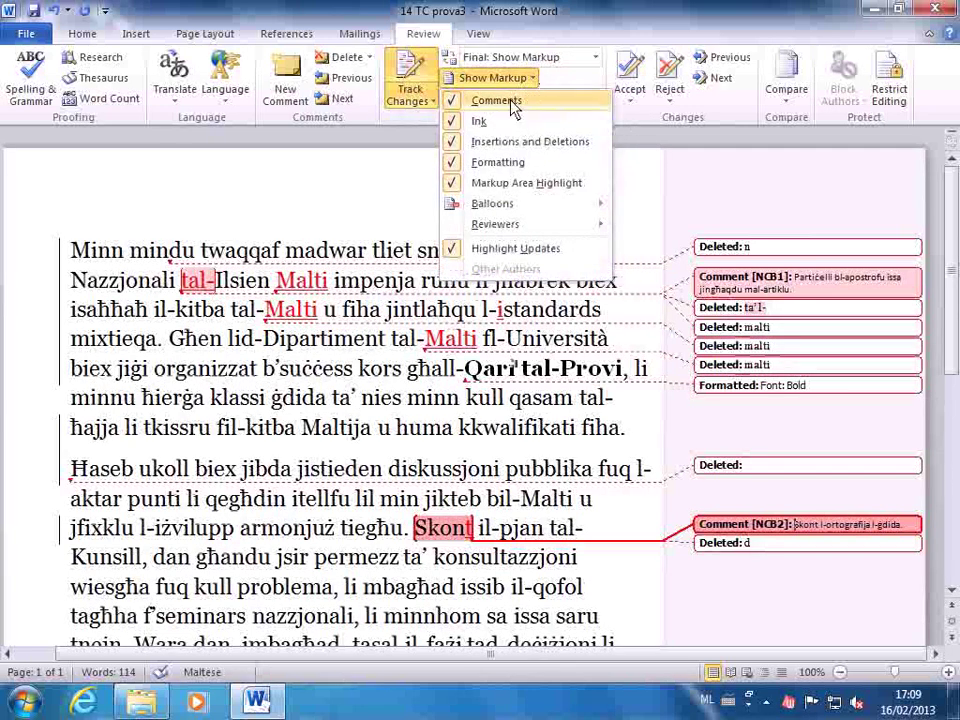
{"action": "left_click", "coordinate": [513, 104]}
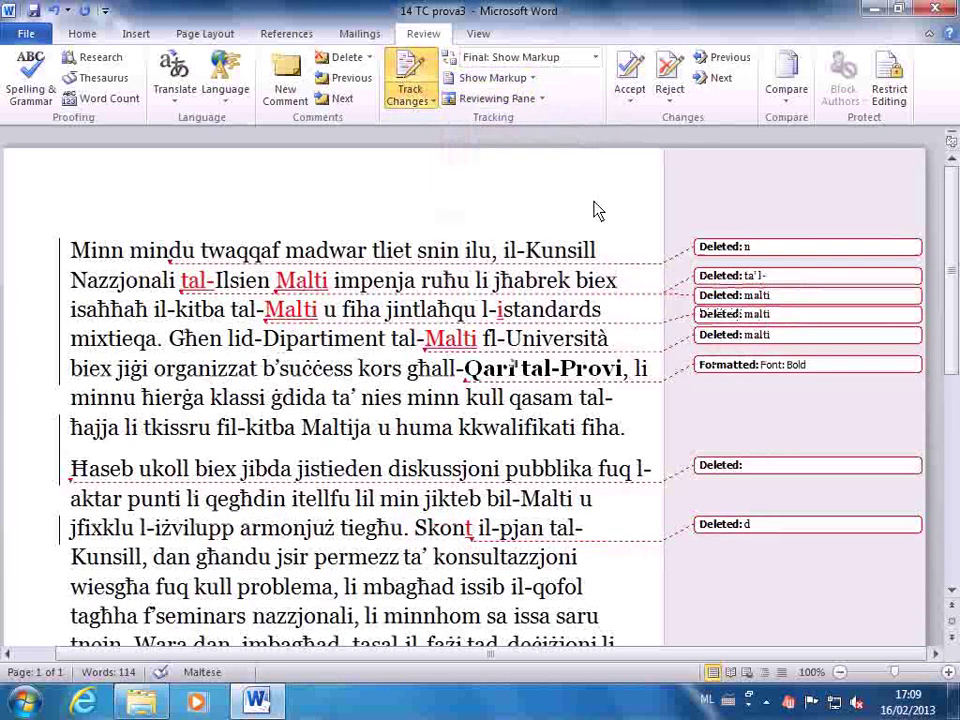
{"action": "left_click", "coordinate": [535, 80]}
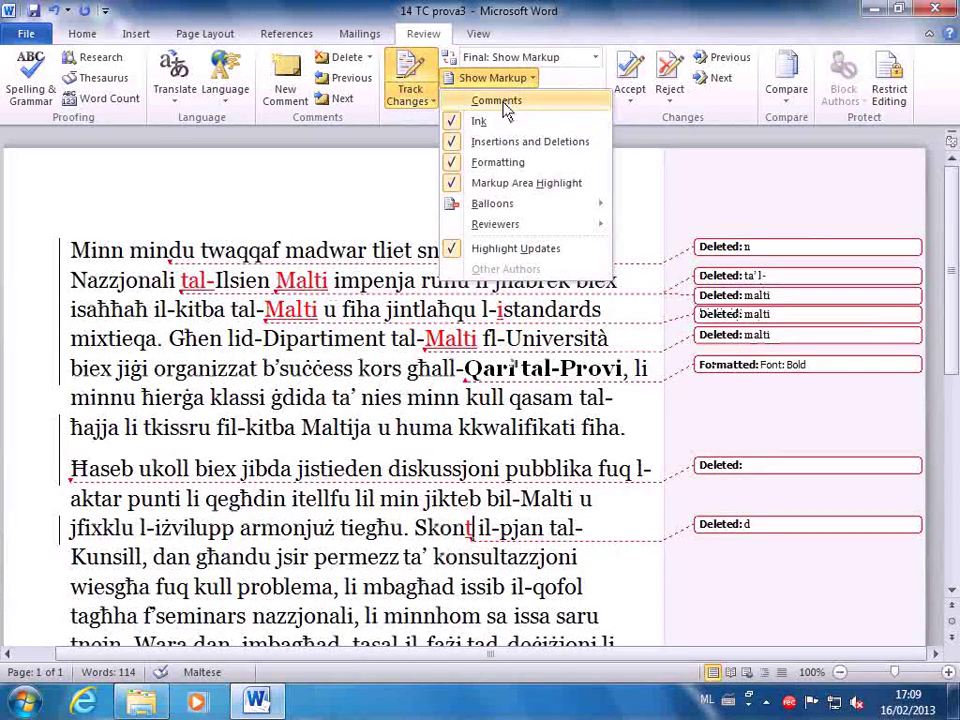
{"action": "left_click", "coordinate": [504, 104]}
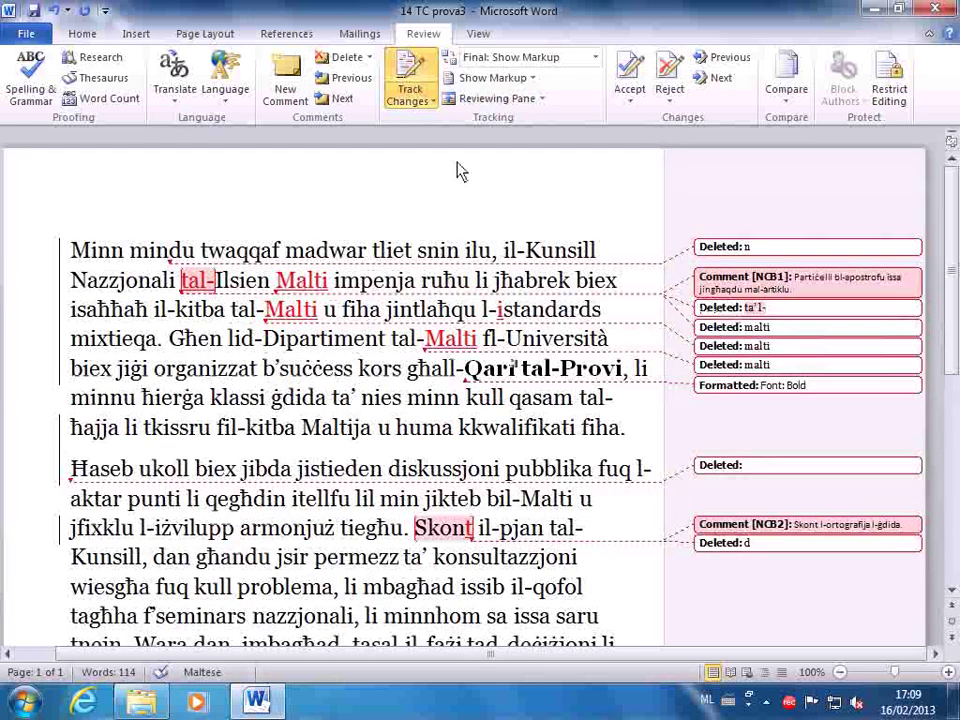
Set the comment colour to Green in the Track Changes options and apply it.
{"action": "left_click", "coordinate": [433, 104]}
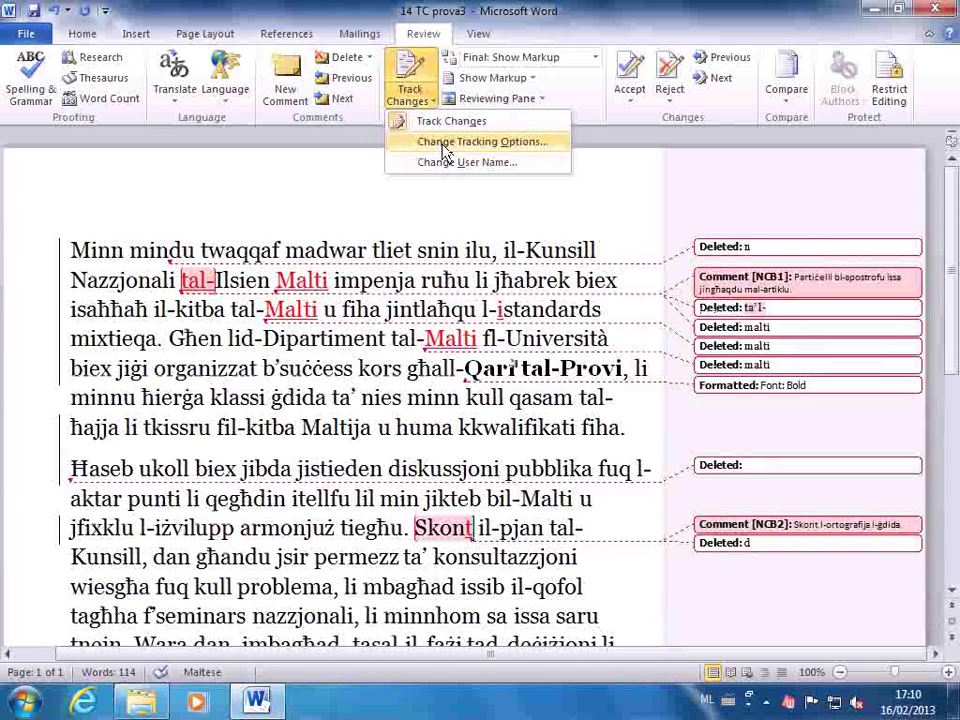
{"action": "left_click", "coordinate": [445, 150]}
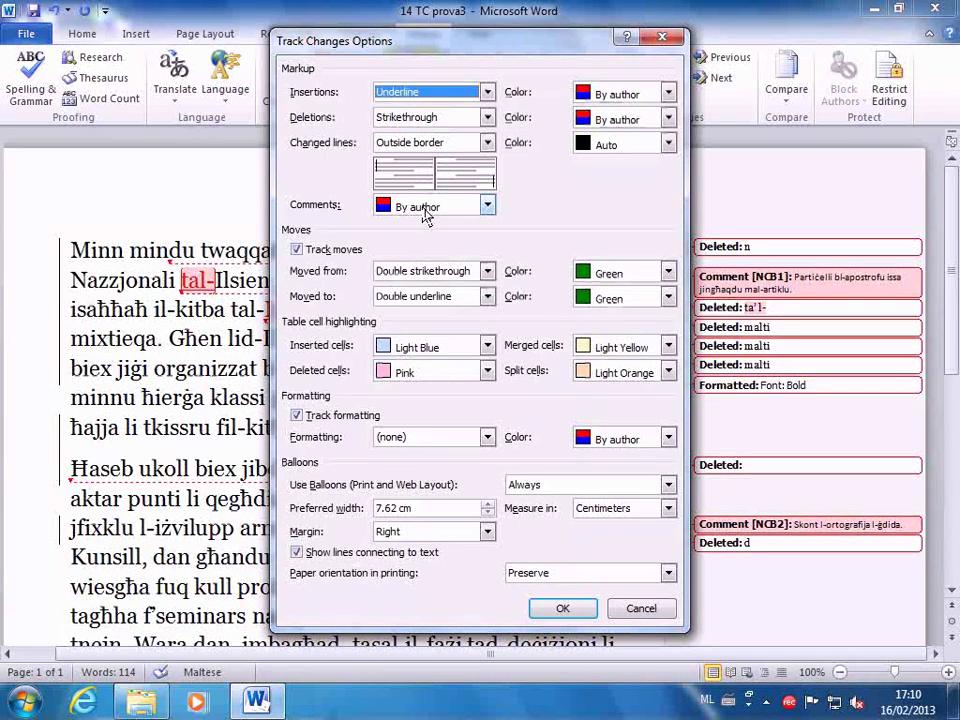
{"action": "left_click", "coordinate": [488, 206]}
{"action": "left_click", "coordinate": [489, 312]}
{"action": "left_click", "coordinate": [489, 312]}
{"action": "left_click", "coordinate": [489, 312]}
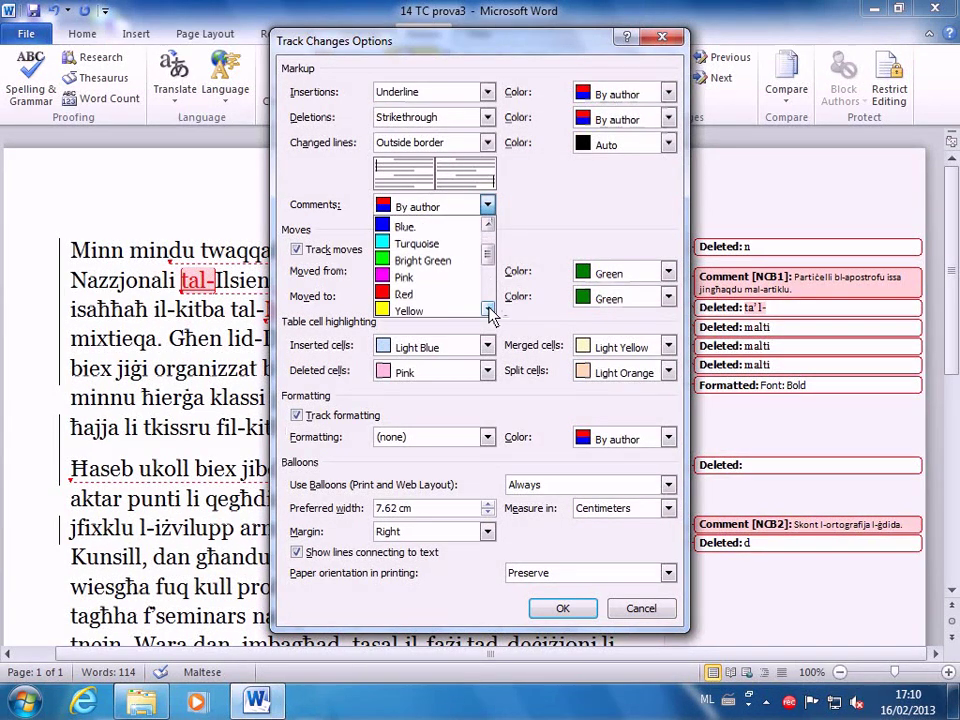
{"action": "left_click", "coordinate": [489, 312]}
{"action": "left_click", "coordinate": [489, 312]}
{"action": "left_click", "coordinate": [489, 312]}
{"action": "left_click", "coordinate": [489, 312]}
{"action": "left_click", "coordinate": [489, 312]}
{"action": "left_click", "coordinate": [489, 312]}
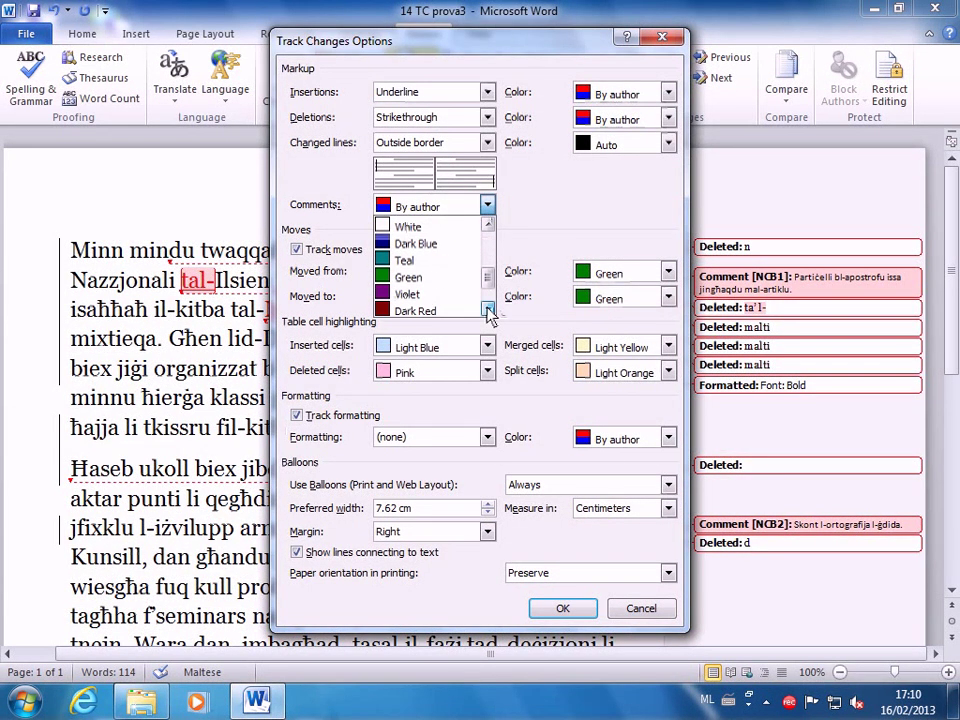
{"action": "left_click", "coordinate": [411, 279]}
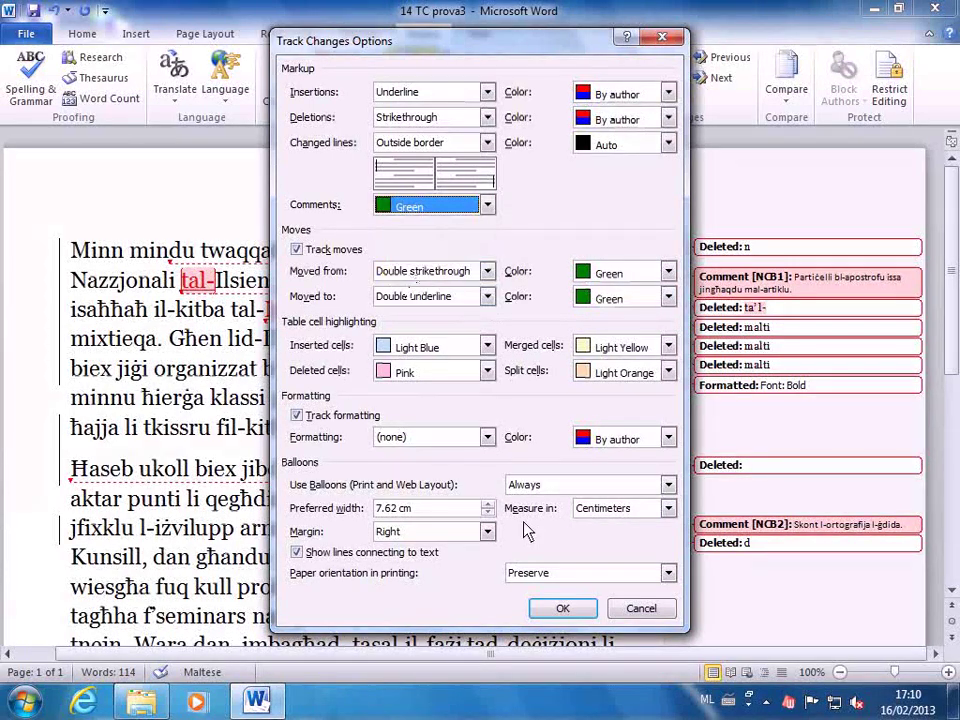
{"action": "left_click", "coordinate": [561, 608]}
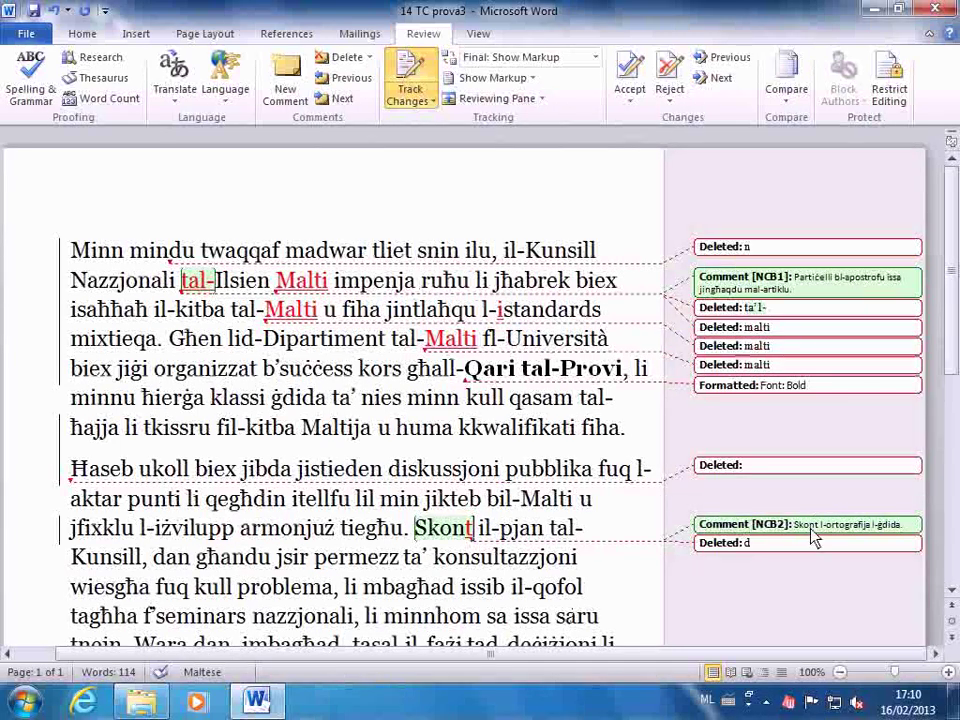
{"action": "mouse_move", "coordinate": [797, 530]}
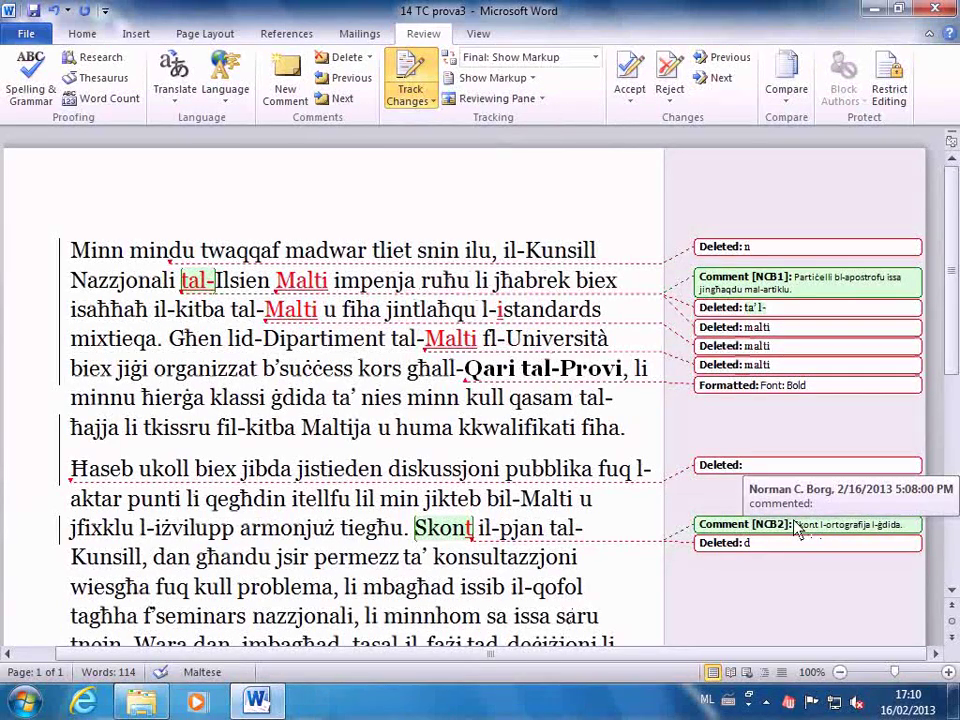